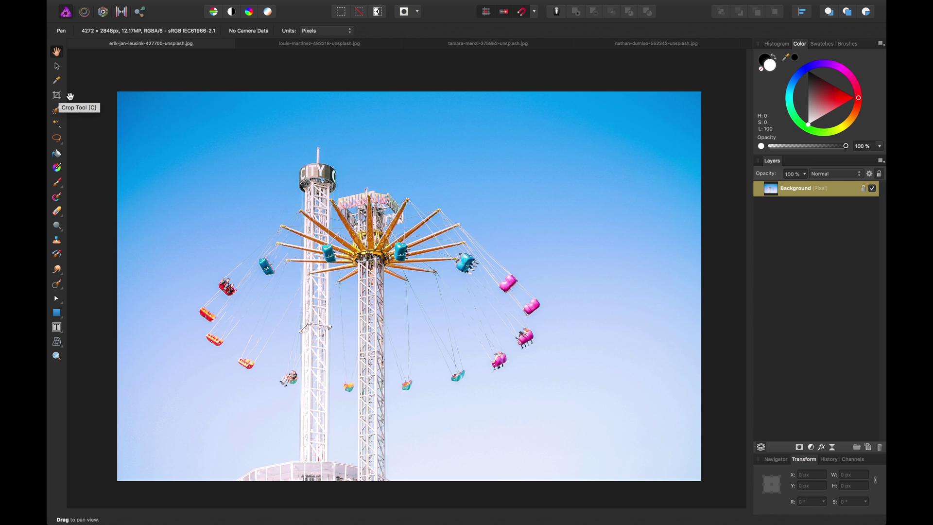
Step: Try an unconstrained crop that trims about a third off the photo's right side, and undo it
key("c")
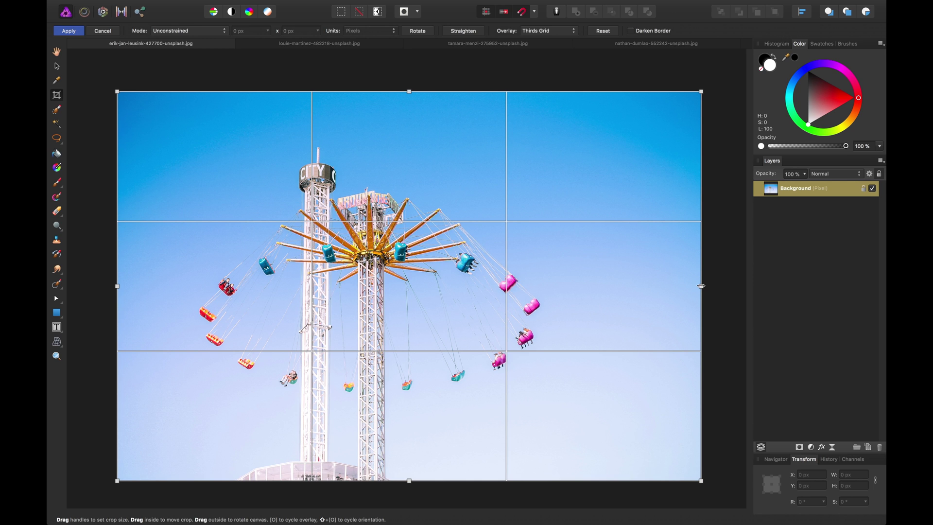
left_click_drag(702, 286, 509, 287)
key("super+z")
Step: Set the crop mode to the 6" x 4" preset
left_click(203, 31)
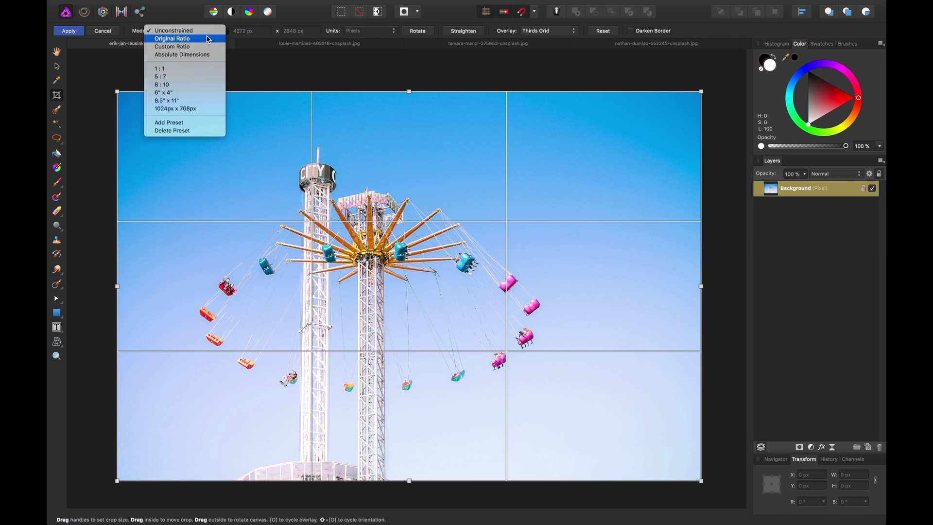
left_click(188, 93)
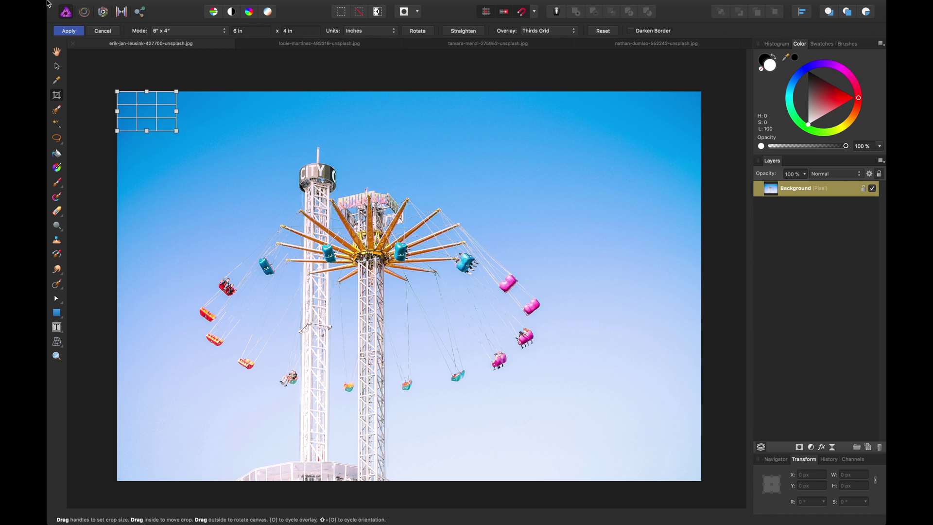
key("super+shift+4")
key("Escape")
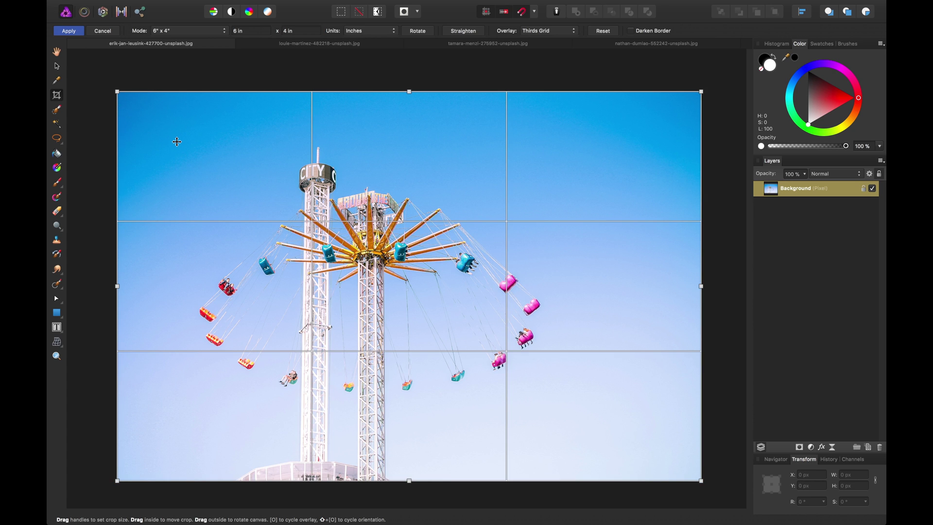
left_click(183, 32)
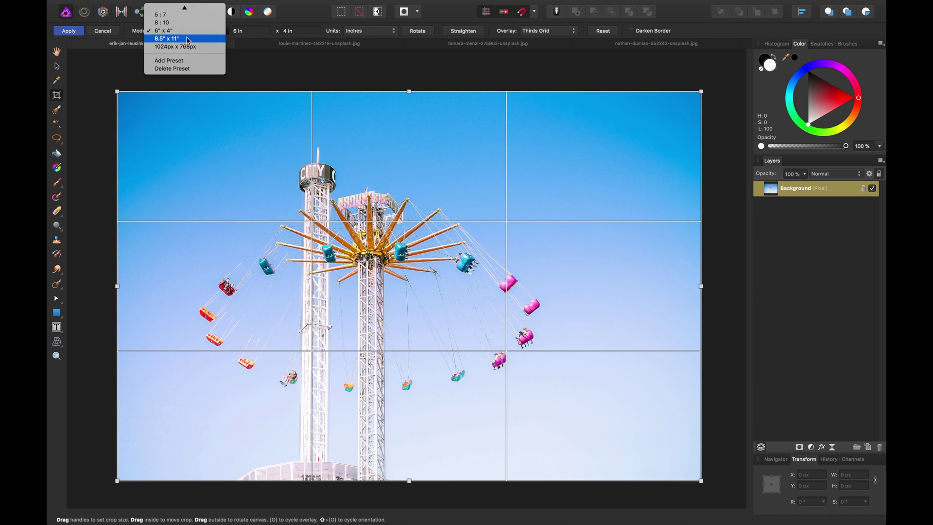
scroll(185, 39, "up", 3)
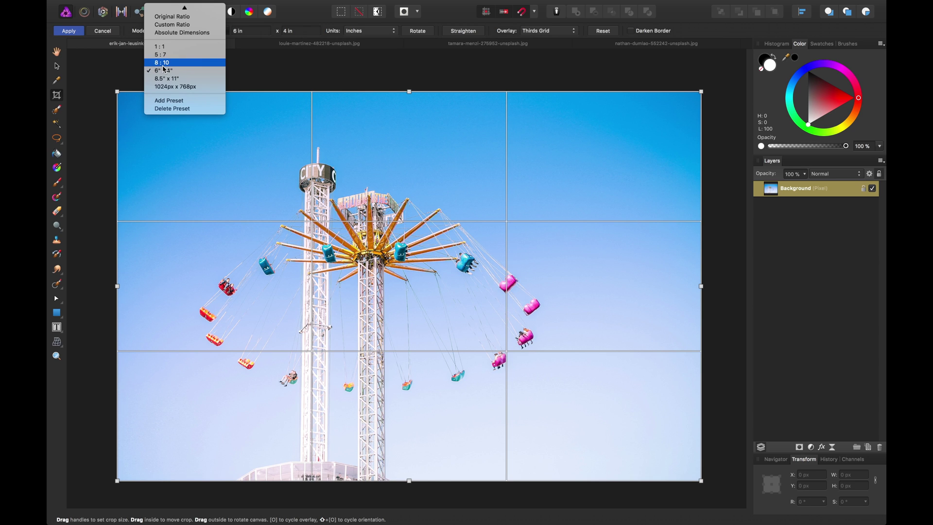
left_click(174, 102)
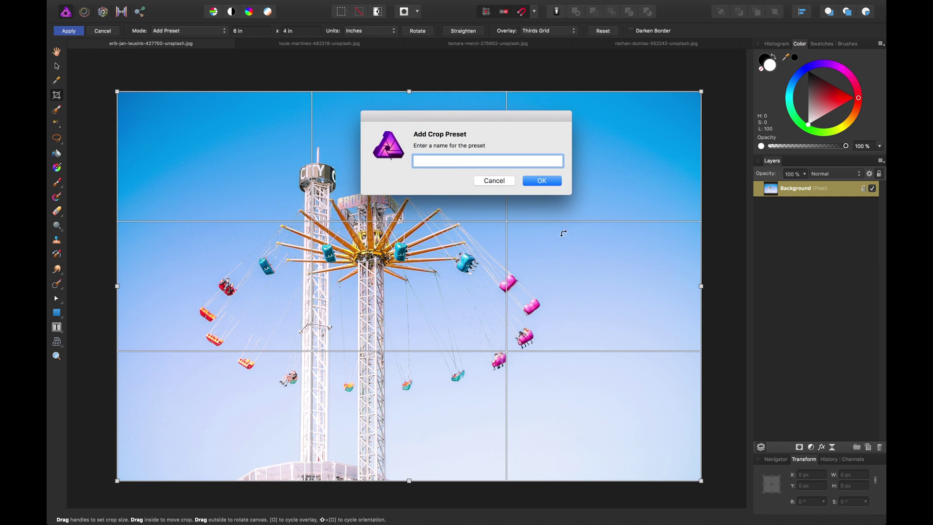
left_click(489, 182)
Step: Set the crop area to 16 by 9 inches and switch the crop units to pixels
left_click(272, 31)
type("16")
left_click(297, 30)
type("9")
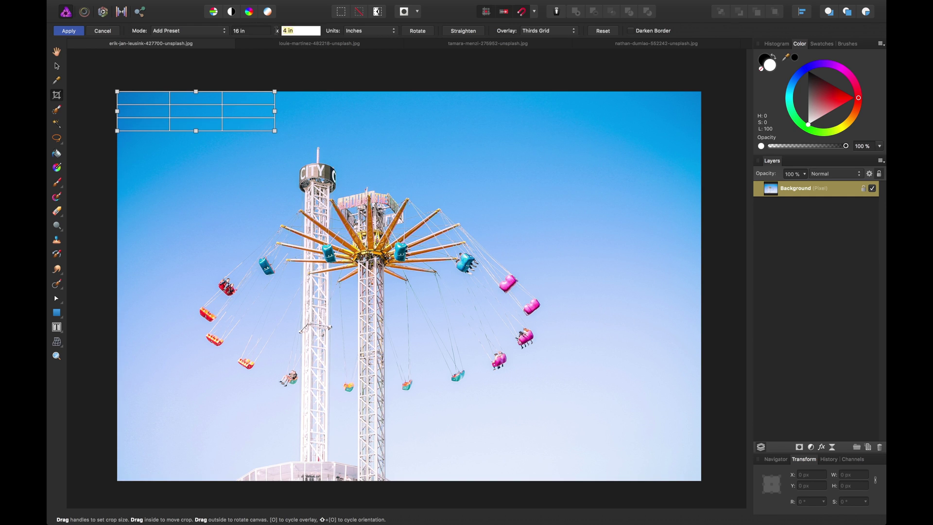
left_click(369, 32)
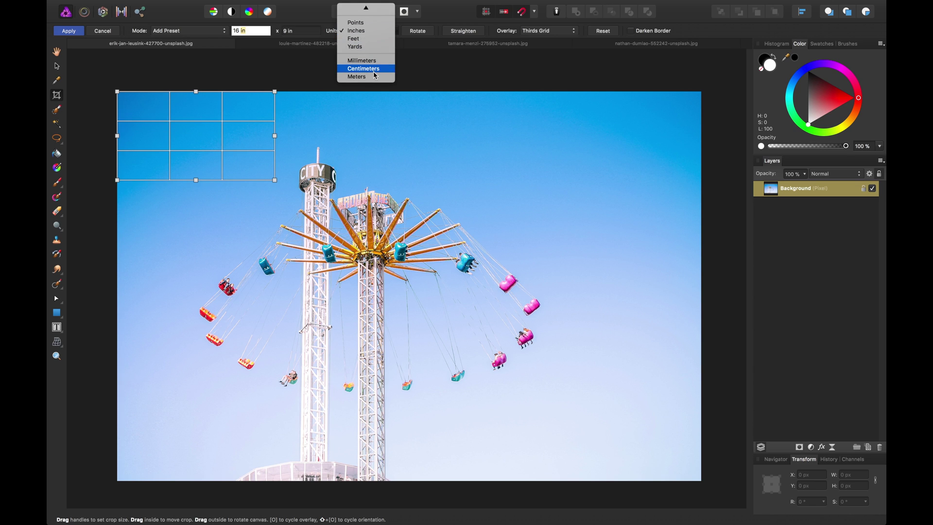
left_click(363, 9)
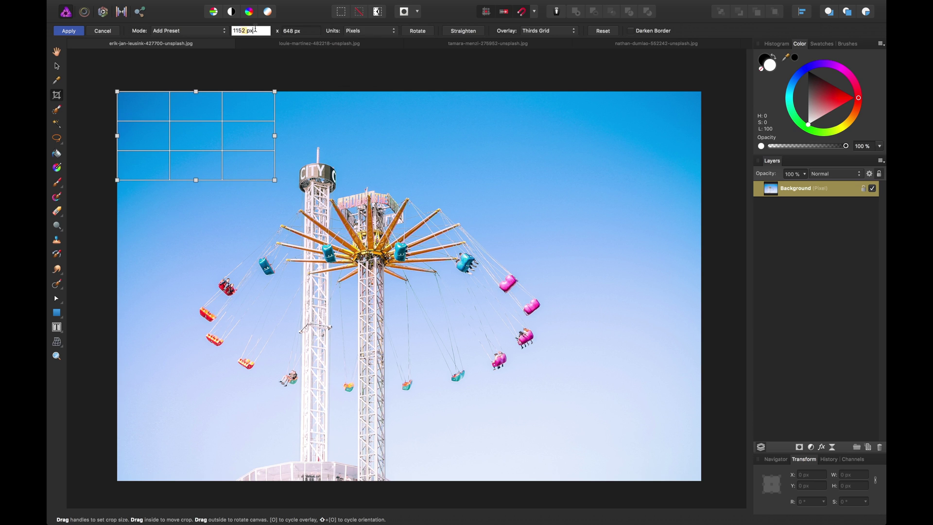
Step: Save the current crop size as a new crop preset named 16:9
triple_click(253, 30)
left_click(164, 31)
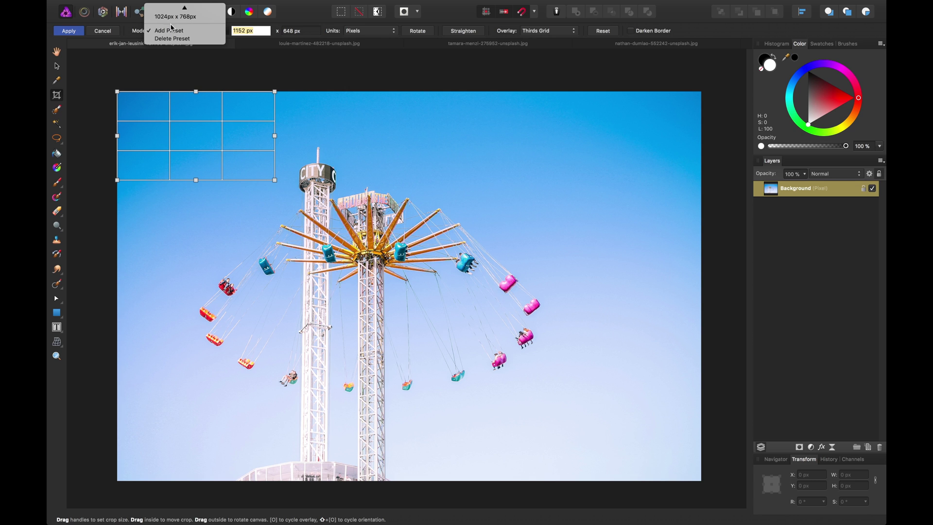
left_click(172, 30)
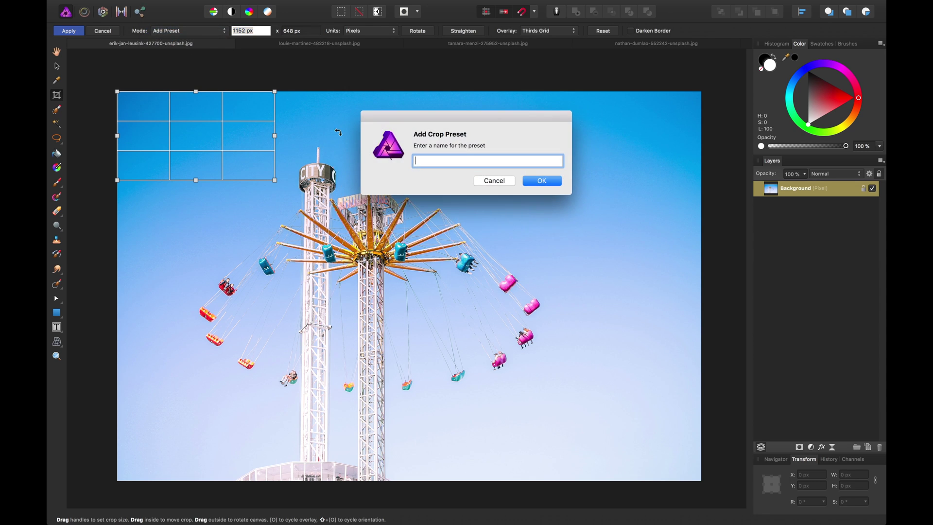
type("16:")
left_click(549, 181)
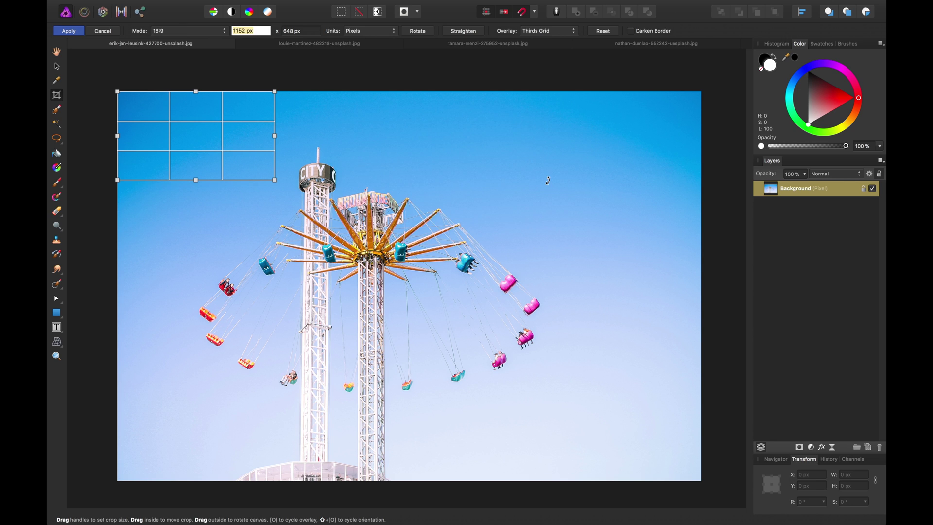
Step: Delete the 16:9 crop preset, and cancel the pending crop to restart with the full photo
left_click(257, 30)
left_click(179, 32)
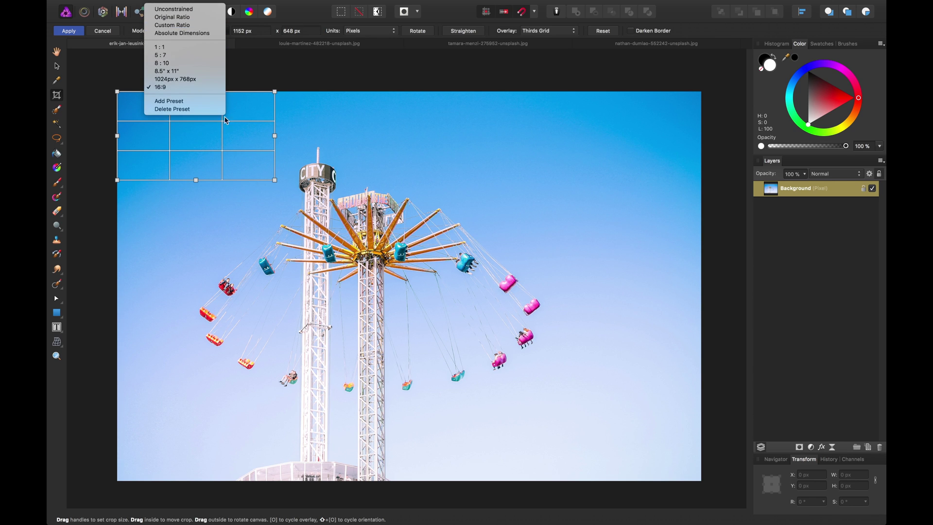
left_click(201, 110)
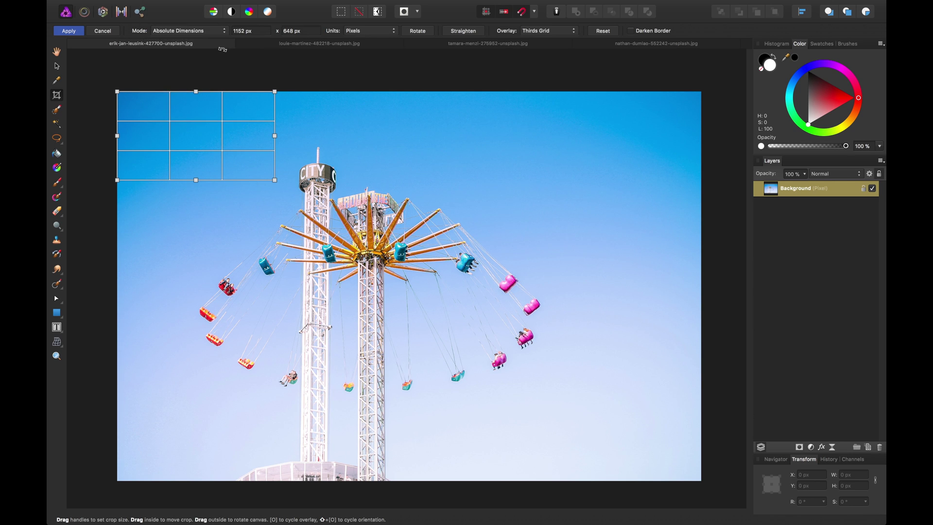
left_click(103, 31)
left_click(57, 95)
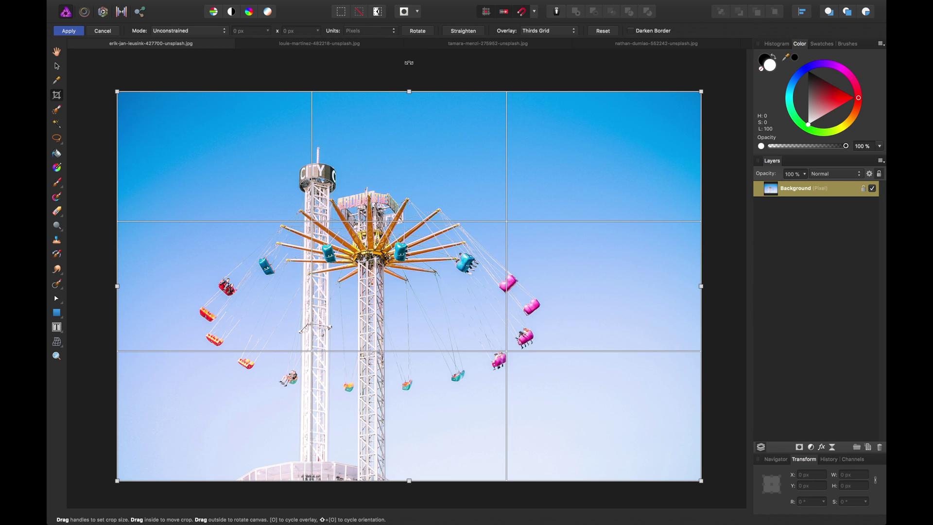
Step: Set the crop mode to Absolute Dimensions for the swing ride photo
left_click_drag(704, 288, 703, 287)
left_click(191, 31)
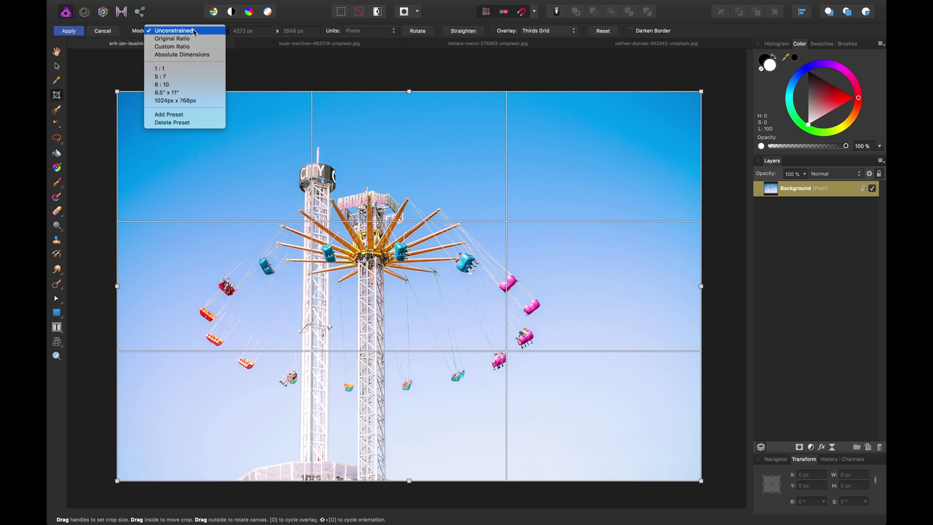
left_click(208, 54)
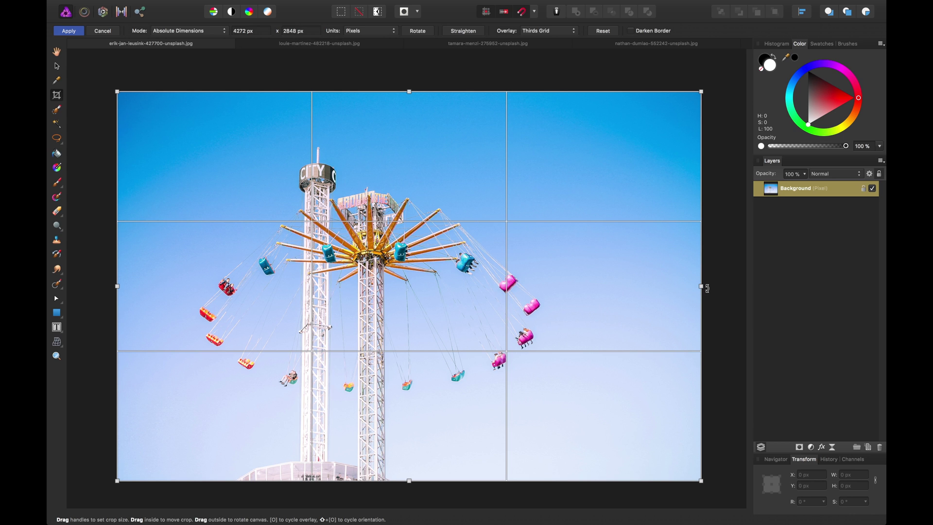
Step: Try narrowing the crop frame from the right to about 3184 px wide, and extend it back to the full photo width
left_click_drag(701, 288, 553, 297)
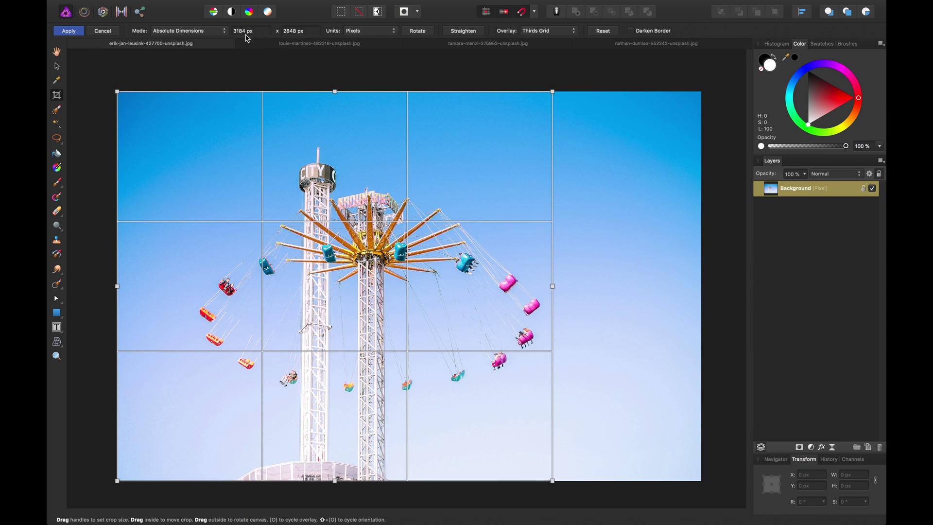
left_click(357, 33)
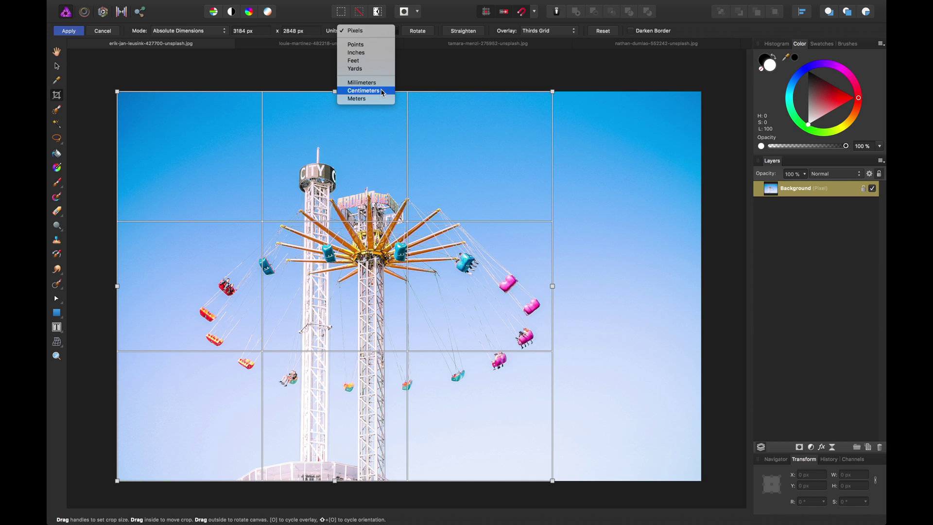
left_click(549, 203)
left_click_drag(553, 287, 698, 287)
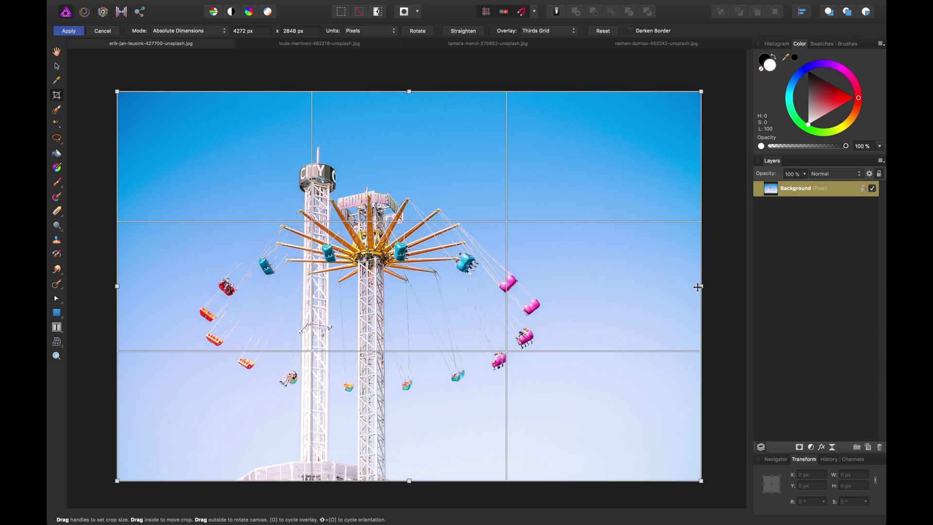
Step: Try the crop frame with no overlay, and set the overlay to Golden Spiral
left_click(534, 32)
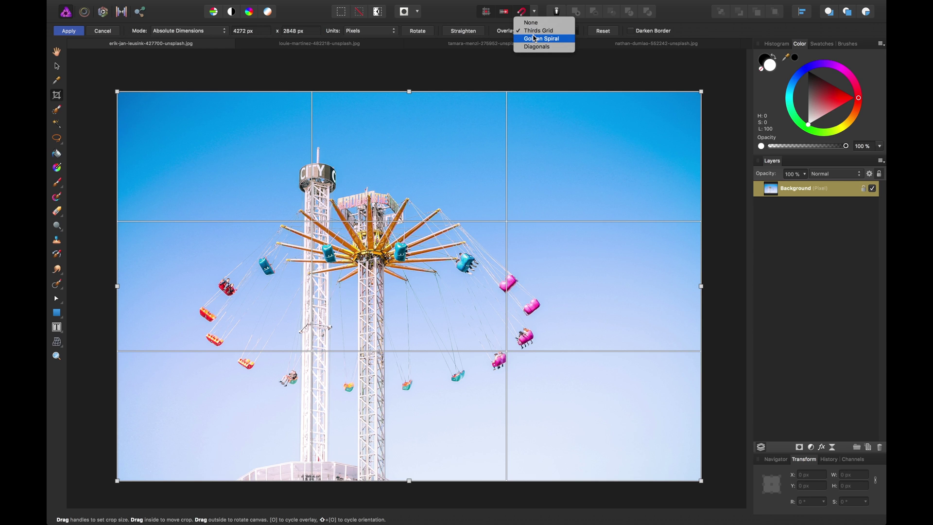
left_click(537, 31)
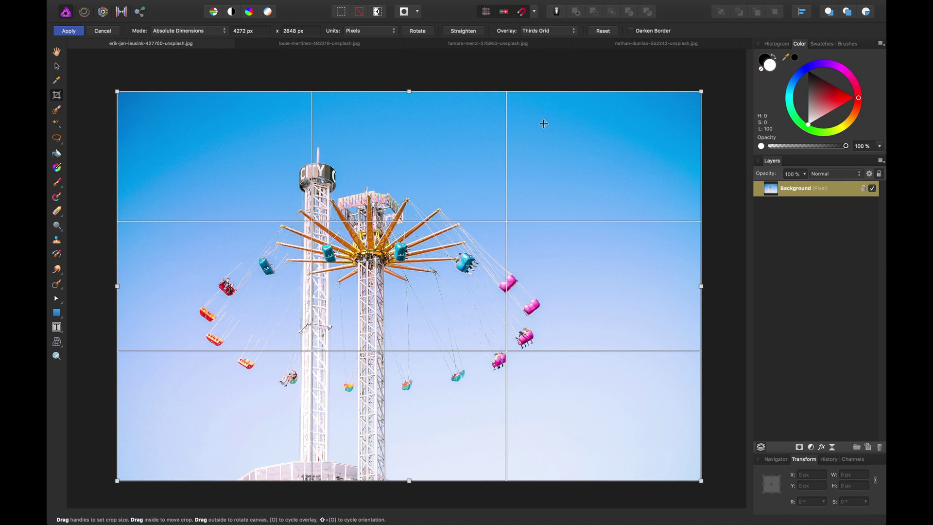
left_click(539, 32)
left_click(537, 23)
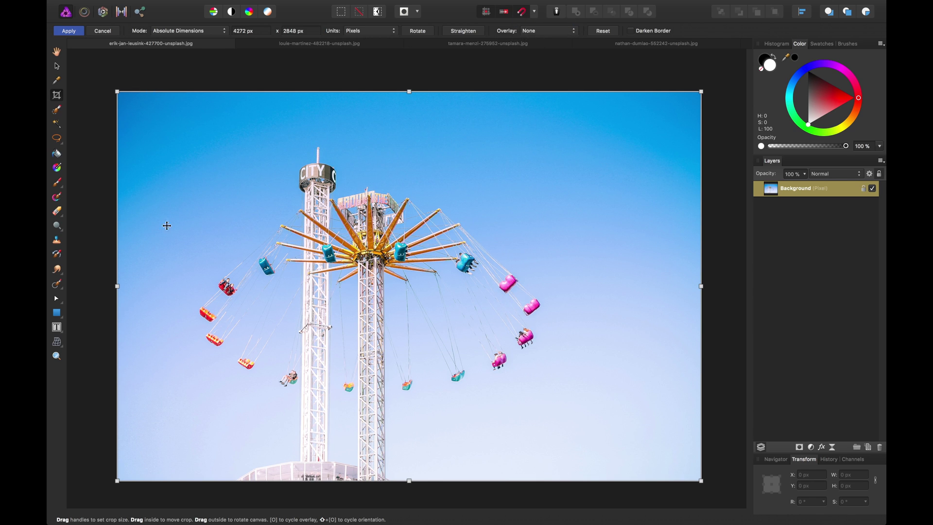
left_click(521, 32)
left_click(538, 50)
Step: Crop the swing ride photo to about 3505 × 2483 px, trimming the sky above and shifting the frame toward the right
left_click_drag(702, 287, 606, 291)
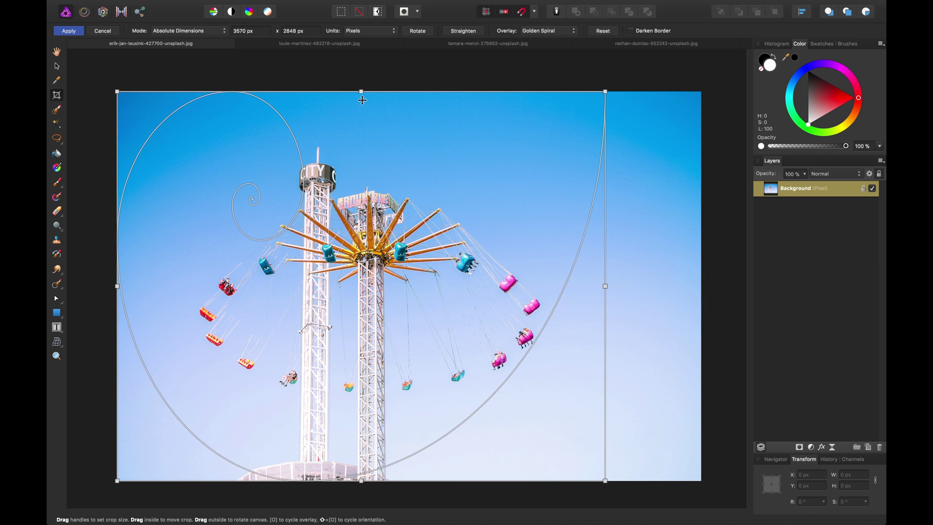
left_click_drag(361, 92, 361, 143)
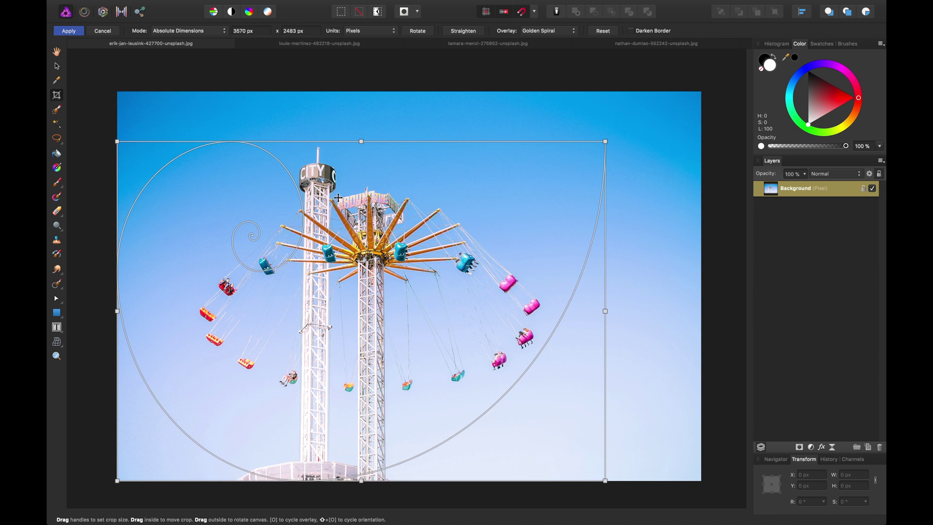
left_click_drag(605, 311, 597, 311)
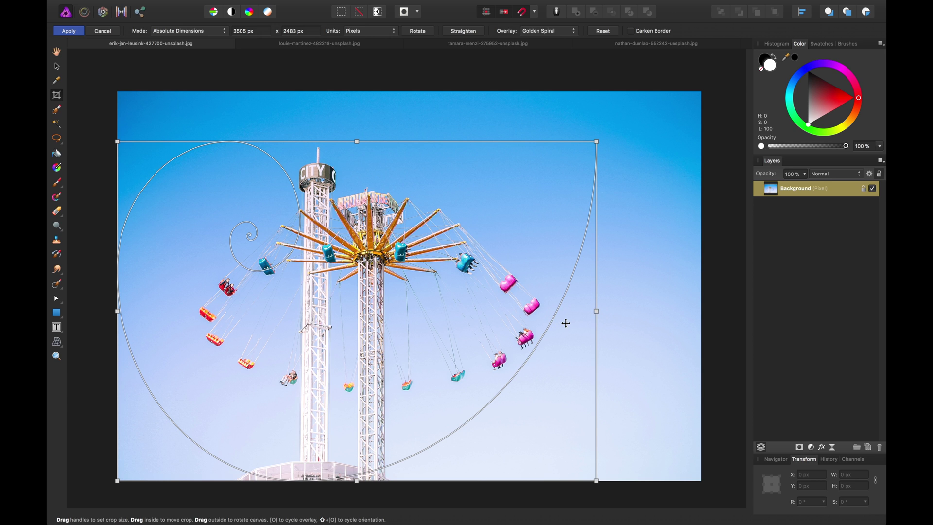
left_click_drag(345, 348, 418, 349)
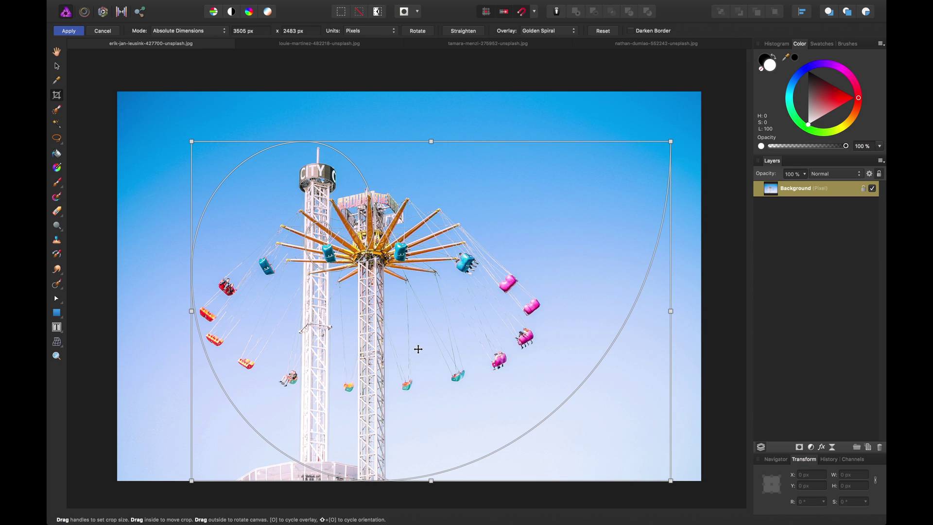
left_click(74, 32)
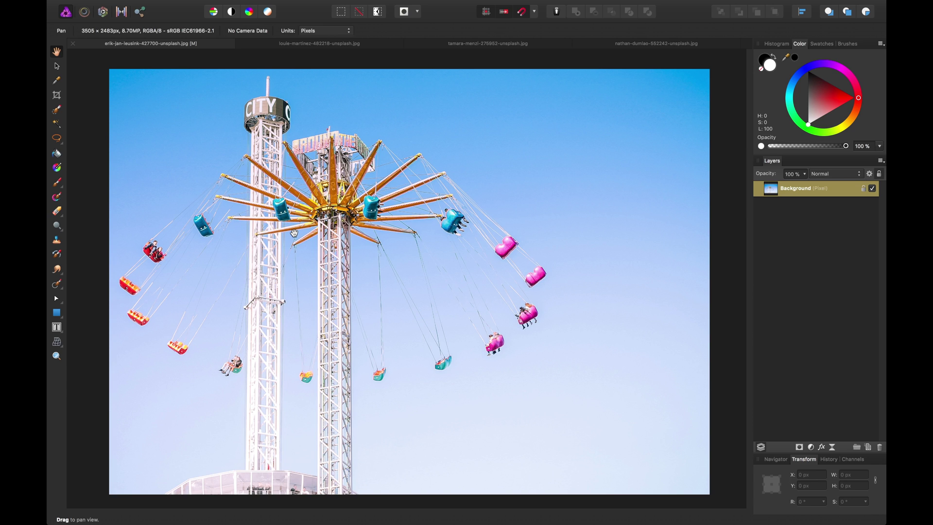
Step: Crop the city skyline photo with the Diagonals overlay, keeping the left part with the red tower at about 3495 × 3496 px
left_click(272, 47)
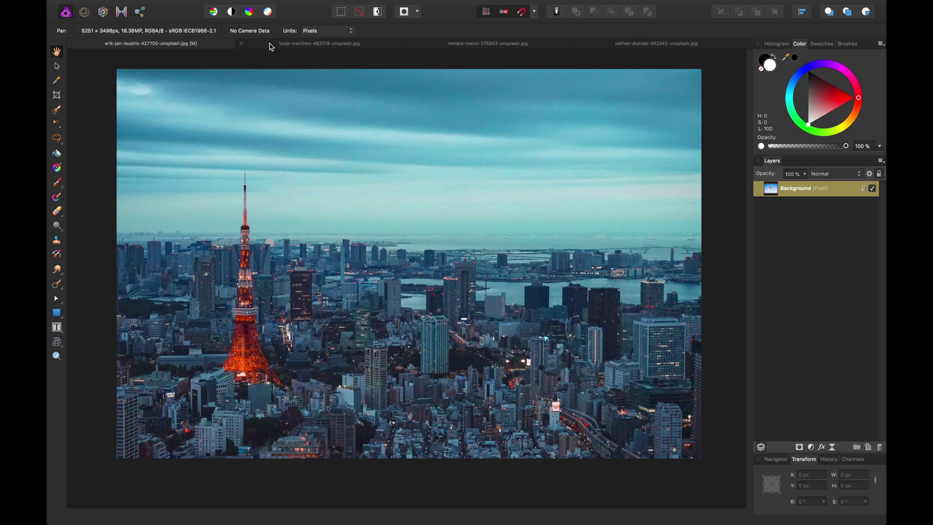
left_click(57, 95)
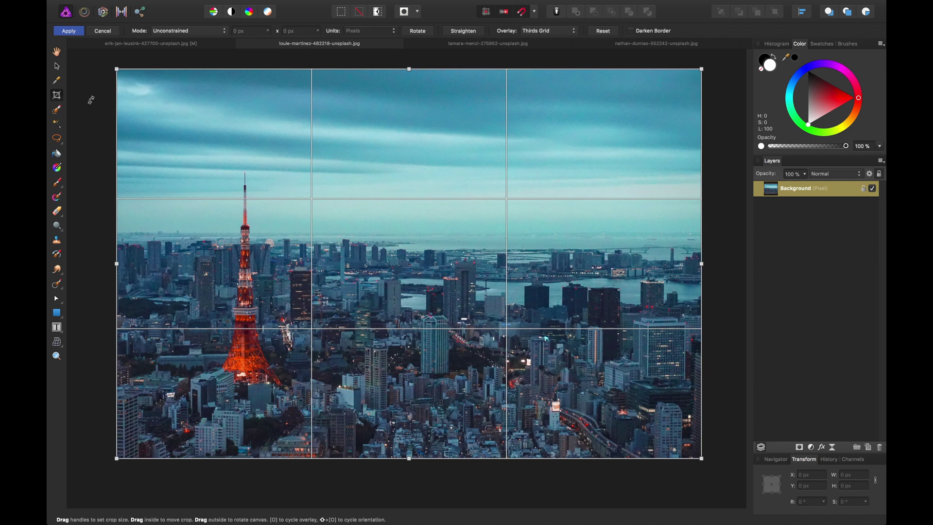
left_click(553, 31)
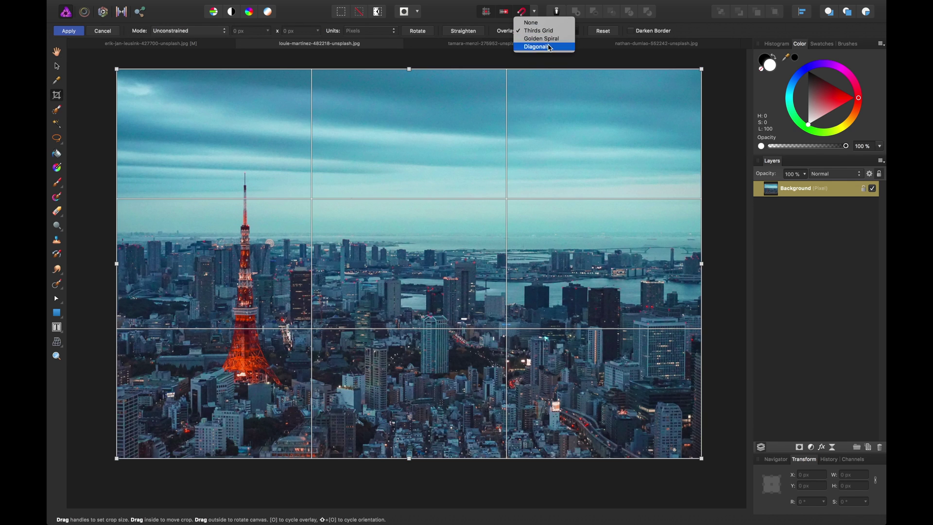
left_click(550, 48)
left_click_drag(702, 264, 507, 281)
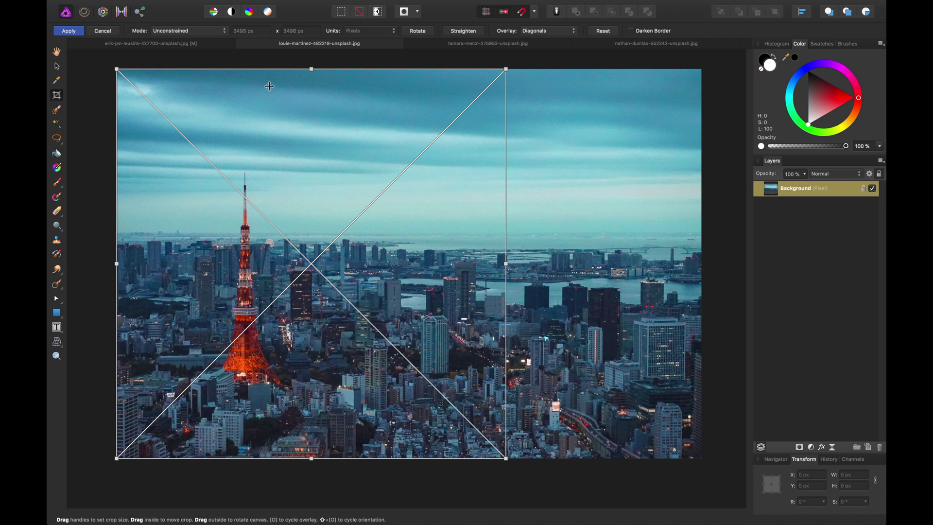
left_click(66, 31)
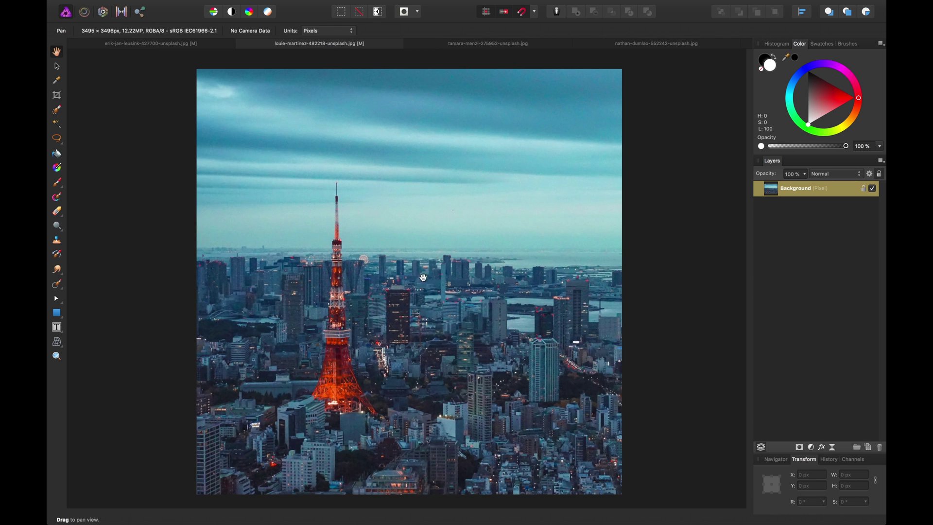
Step: Bring up the mountain valley photo with the Crop tool and straighten it along a near-horizontal line from the left ridge to the right mountain
left_click(488, 43)
left_click(617, 45)
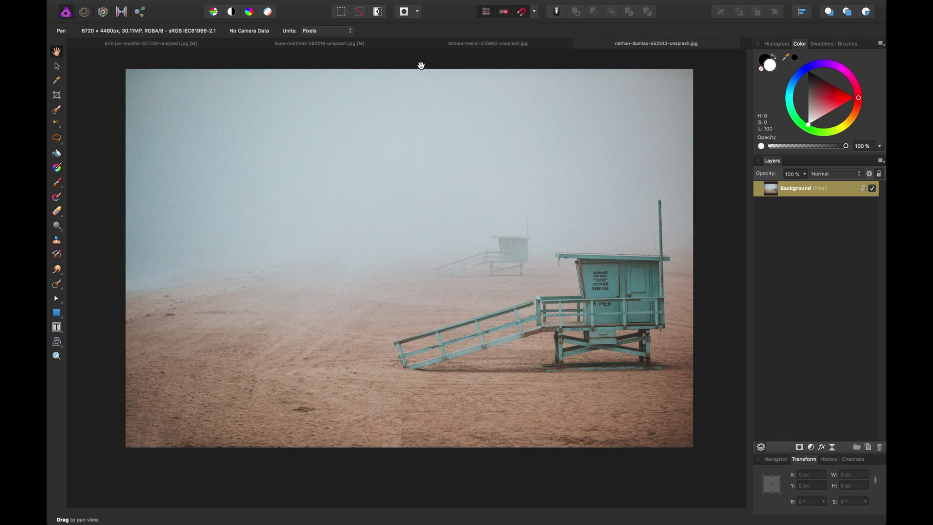
left_click(466, 43)
key("c")
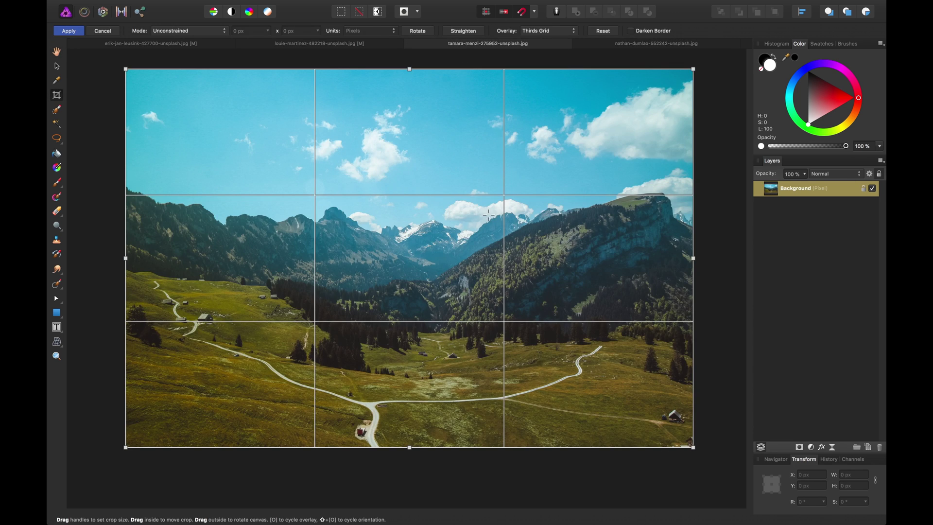
left_click(464, 31)
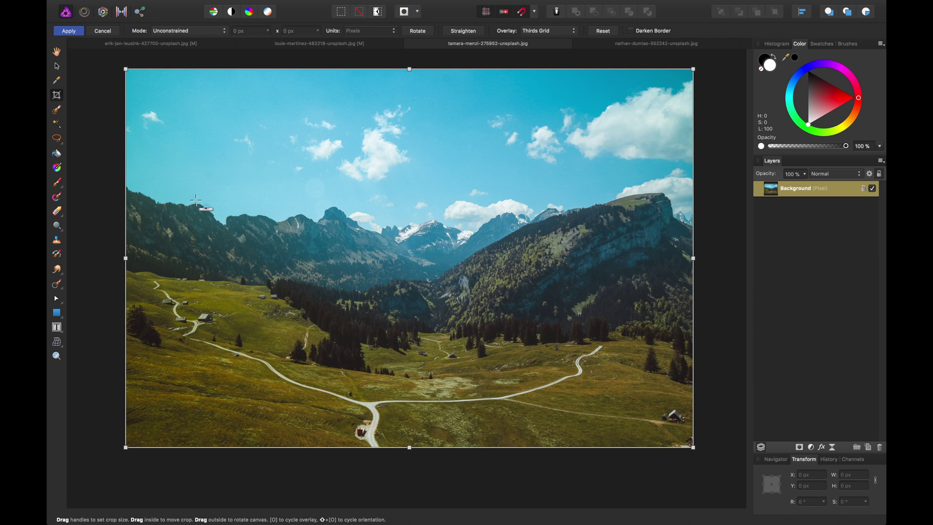
mouse_move(199, 202)
left_mouse_down()
mouse_move(350, 184)
mouse_move(447, 199)
mouse_move(577, 199)
left_mouse_up()
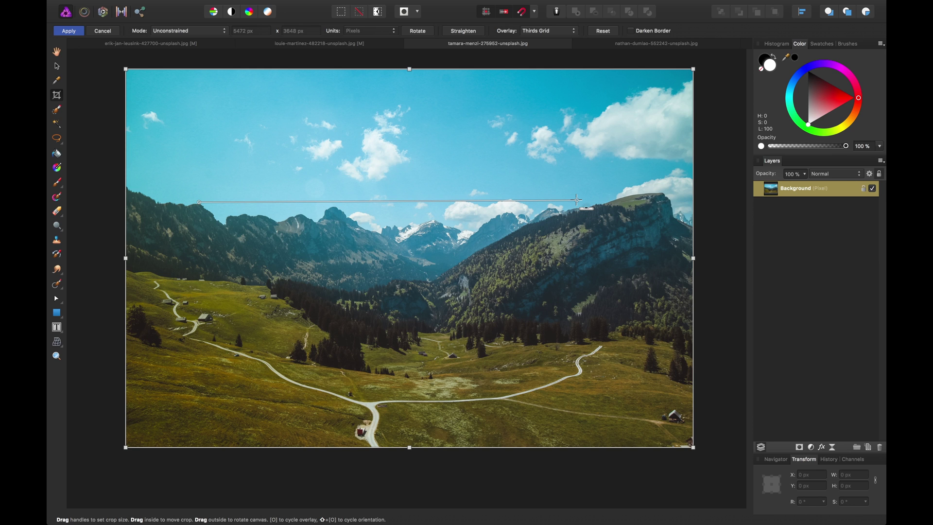
left_click_drag(577, 199, 578, 199)
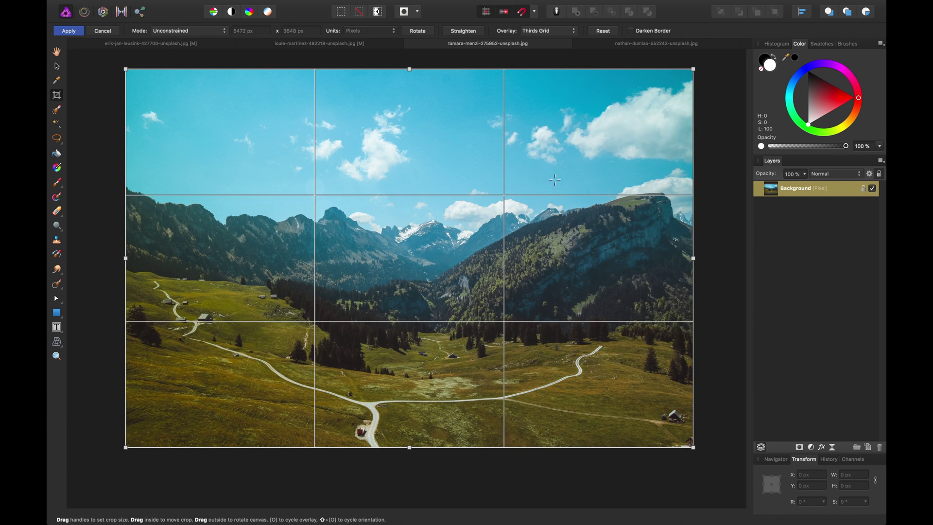
Step: Straighten the mountain valley photo again along a level line across the clouds and apply the crop
left_click_drag(232, 177, 282, 176)
left_click_drag(553, 150, 550, 150)
key("Escape")
left_click(470, 32)
left_click_drag(295, 151, 537, 152)
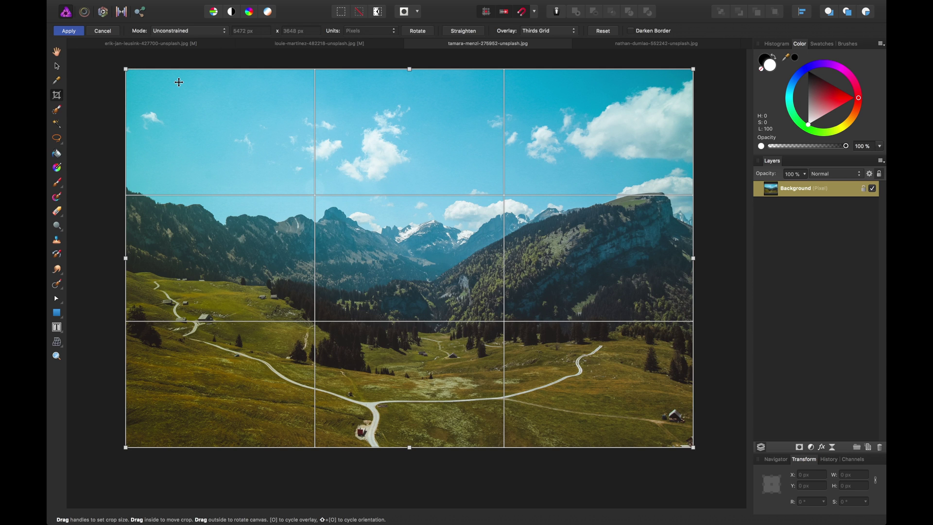
left_click(68, 30)
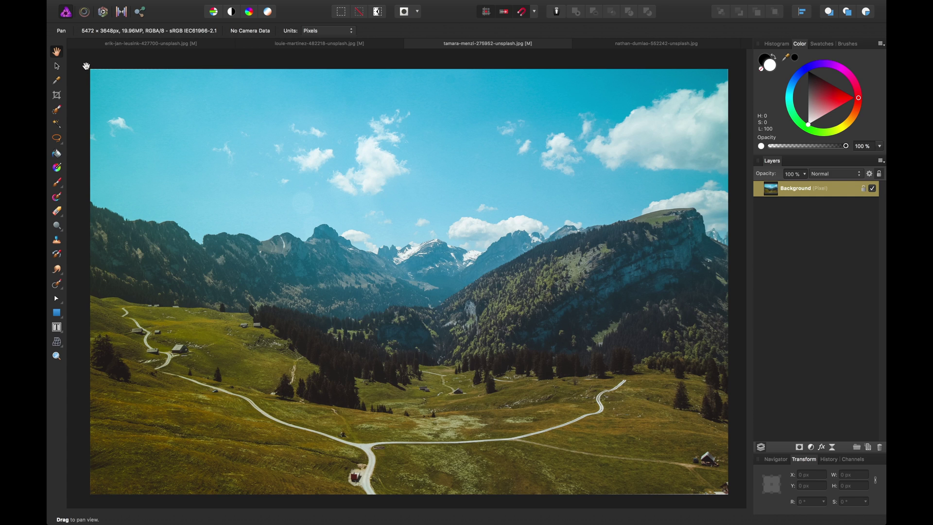
Step: Crop thin strips off the mountain photo's upper edge to 3610 px height, then off its lower edge to 5472 × 3567 px
left_click(57, 95)
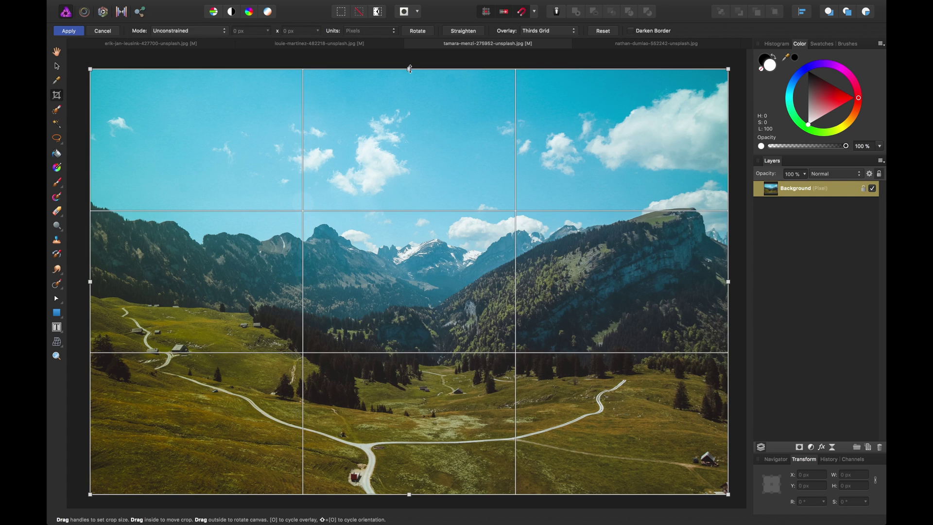
left_click_drag(412, 72, 410, 73)
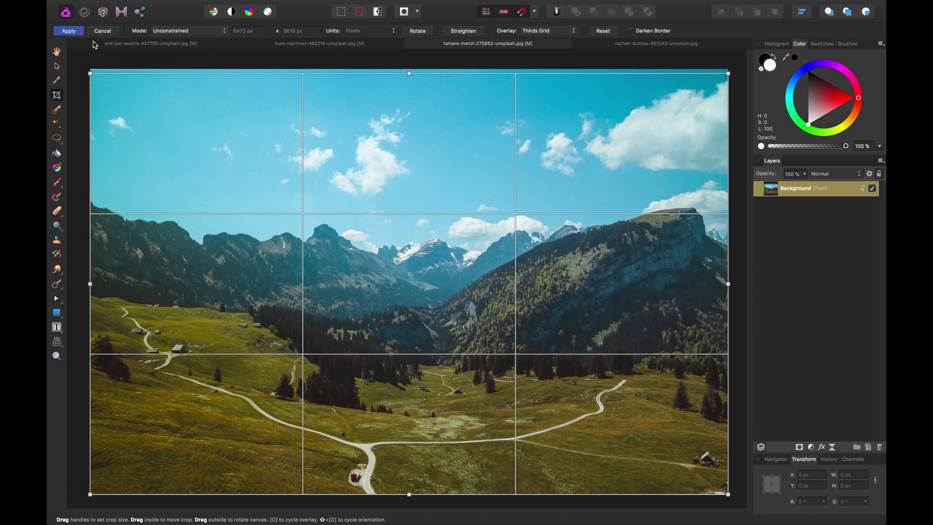
left_click(69, 31)
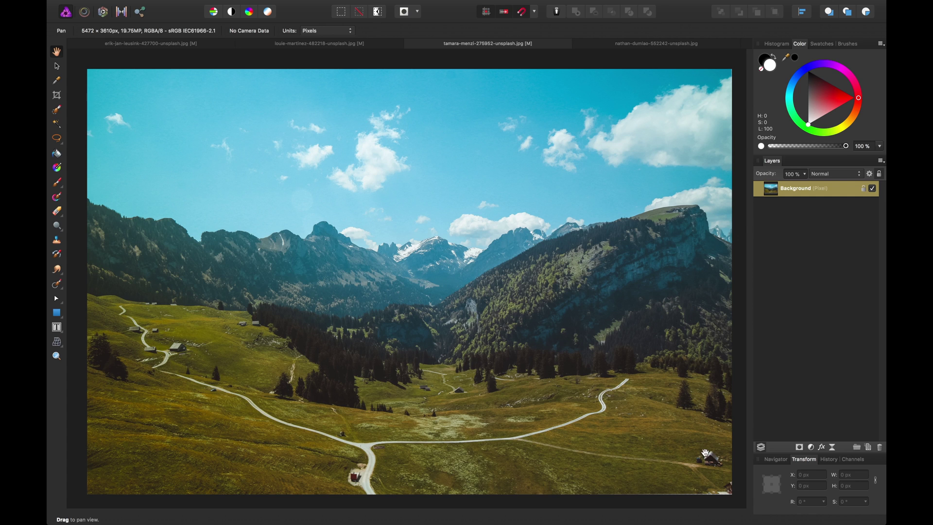
left_click(56, 96)
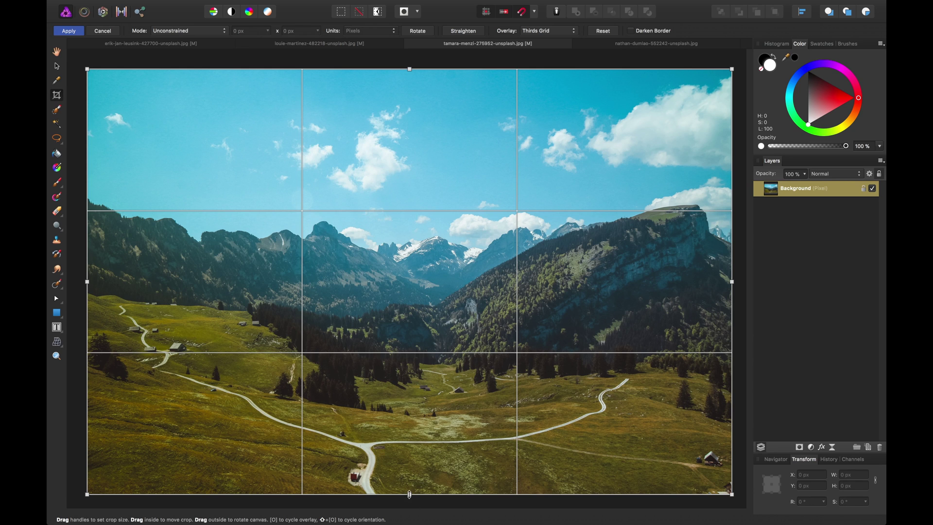
left_click_drag(409, 491, 409, 489)
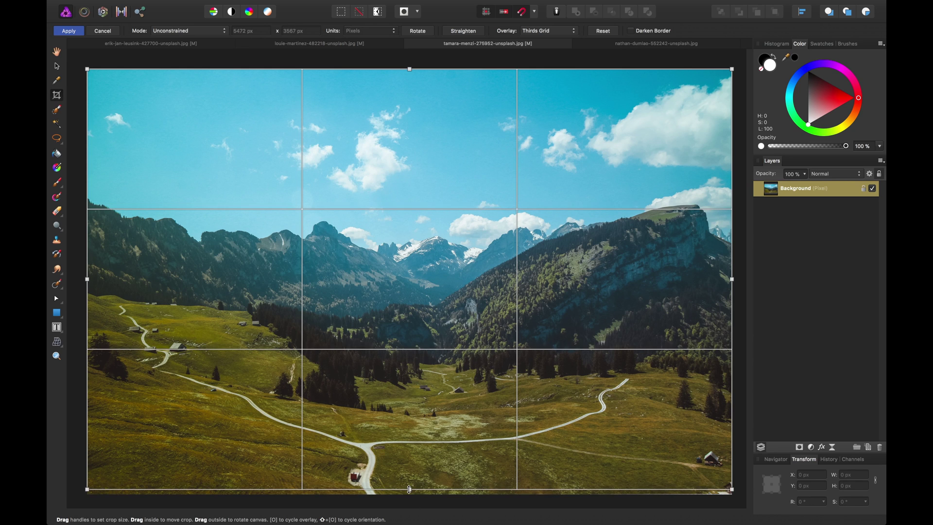
left_click(68, 31)
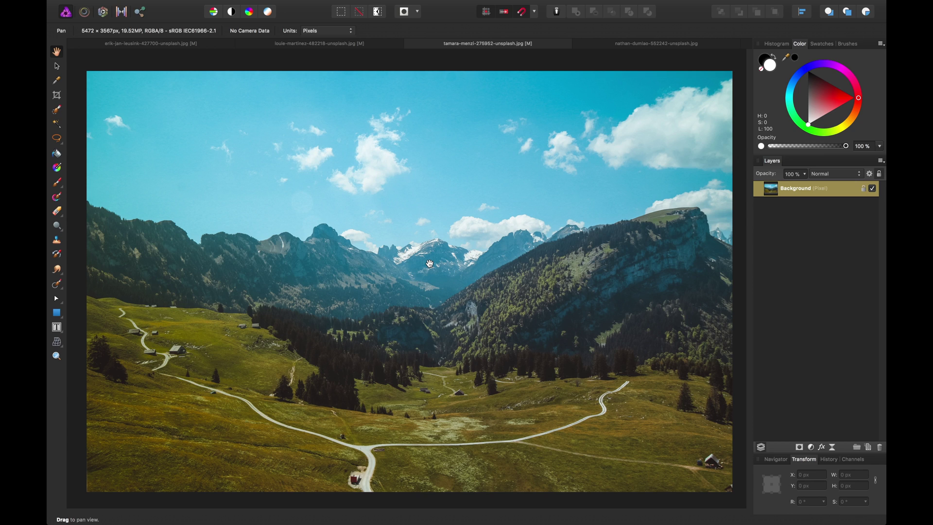
Step: On the lifeguard tower photo, rotate the crop frame to portrait and shorten it at both ends to the photo's height, 4480 × 4480 px
left_click(601, 43)
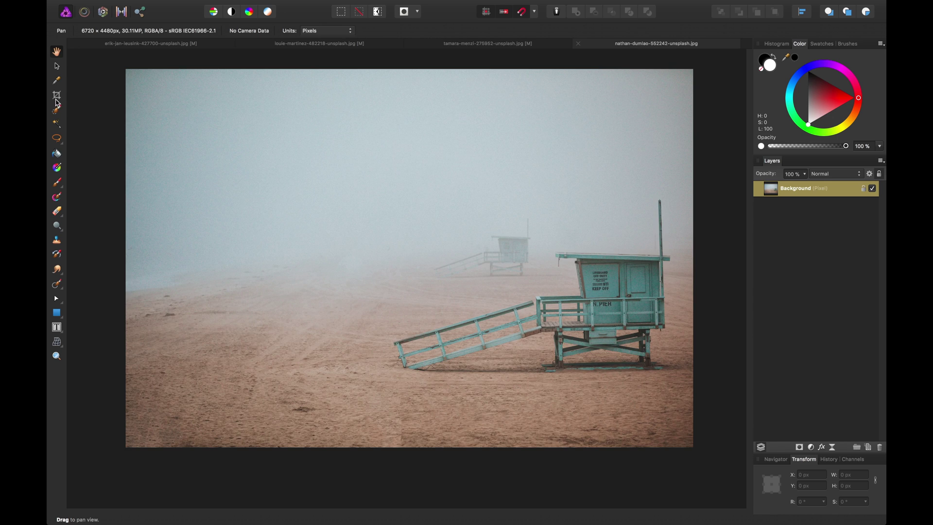
left_click(56, 95)
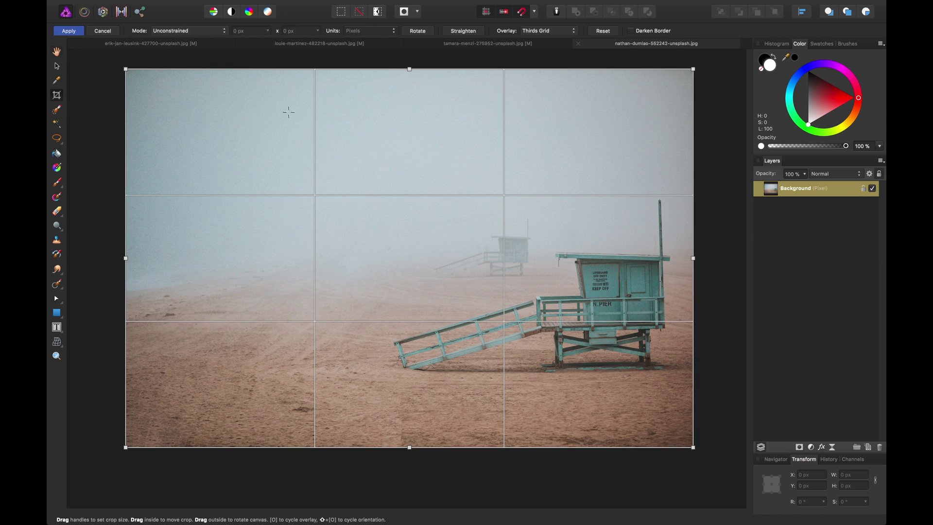
left_click(418, 31)
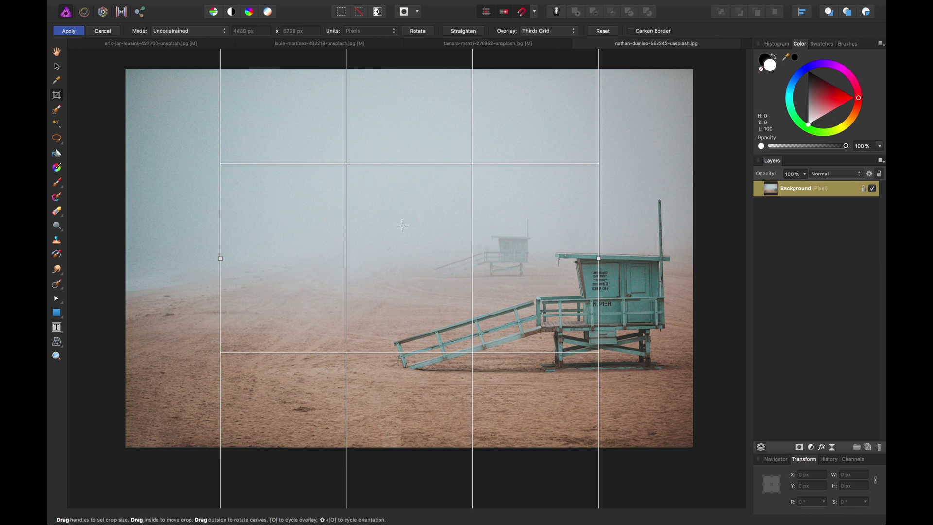
key("super+minus")
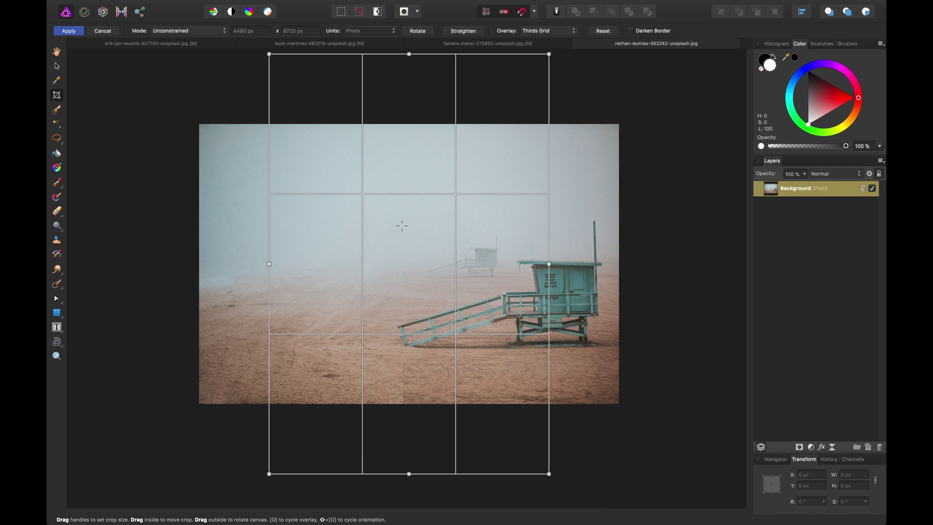
left_click_drag(409, 55, 417, 128)
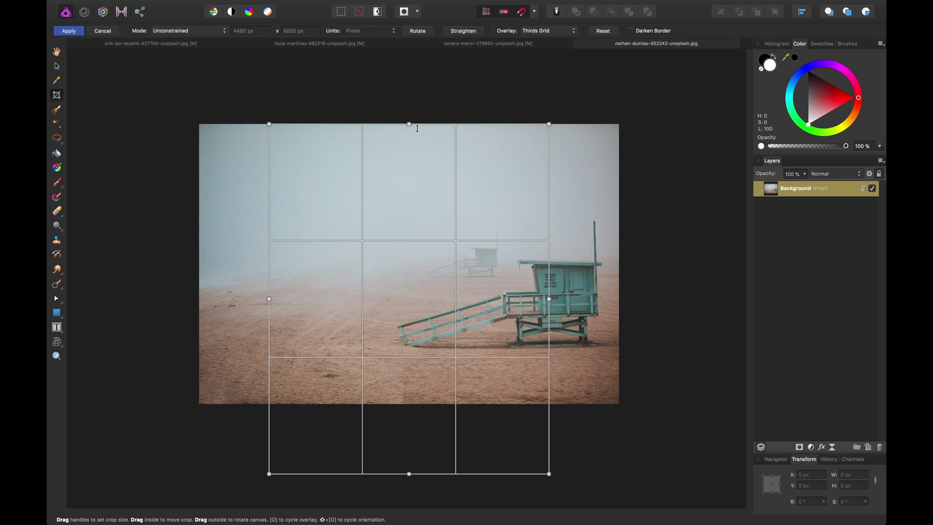
left_click_drag(409, 474, 408, 404)
Step: Set the crop overlay to Golden Spiral, rotate the square frame twice, and darken the area outside it
left_click(550, 32)
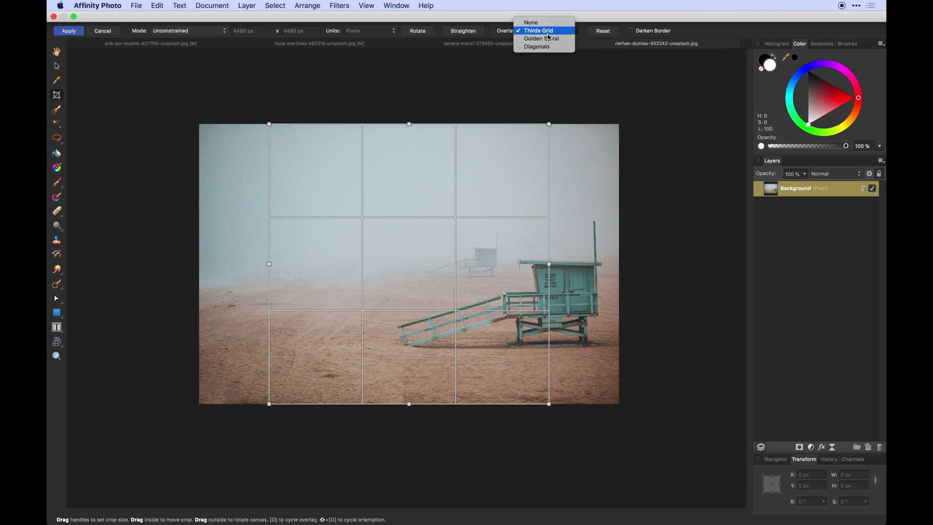
left_click(551, 43)
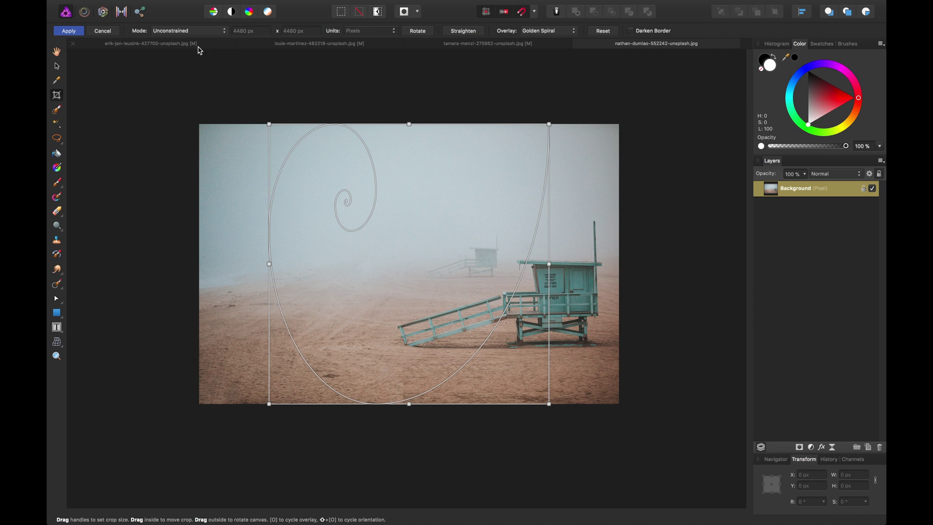
left_click(420, 31)
left_click(422, 32)
left_click(651, 32)
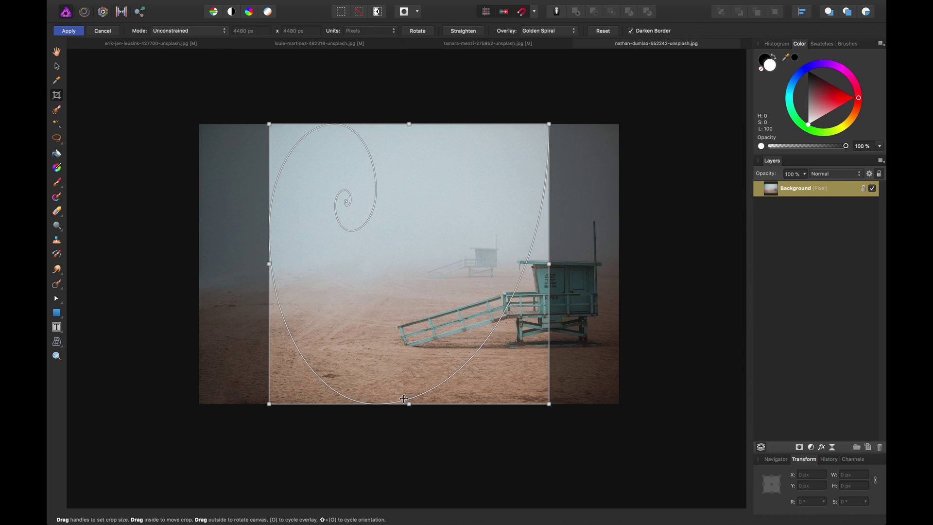
Step: Crop the beach photo to about 4480 × 3239 px, trimming the foggy sky and shifting the frame to its right edge around the lifeguard tower
mouse_move(407, 404)
left_mouse_down()
mouse_move(402, 377)
mouse_move(416, 404)
left_mouse_up()
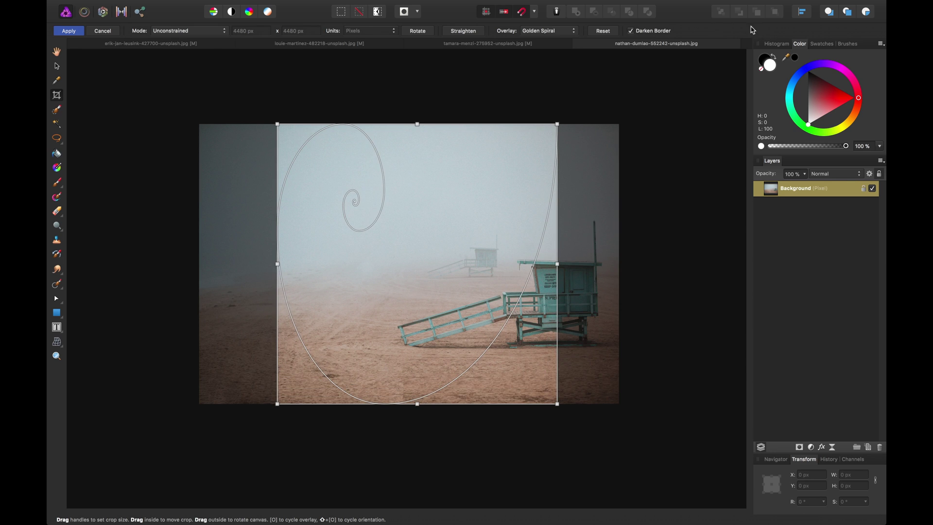
left_click_drag(426, 124, 424, 202)
left_click_drag(420, 254, 483, 247)
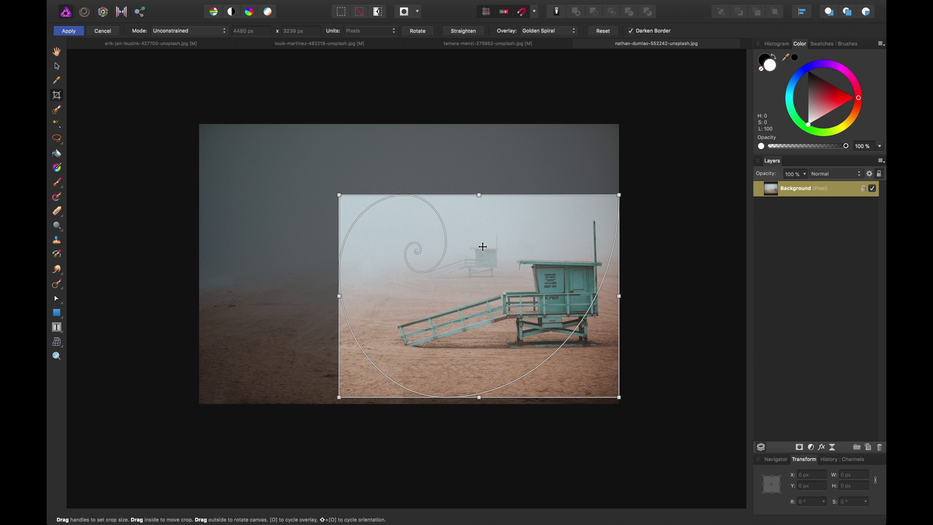
left_click(68, 31)
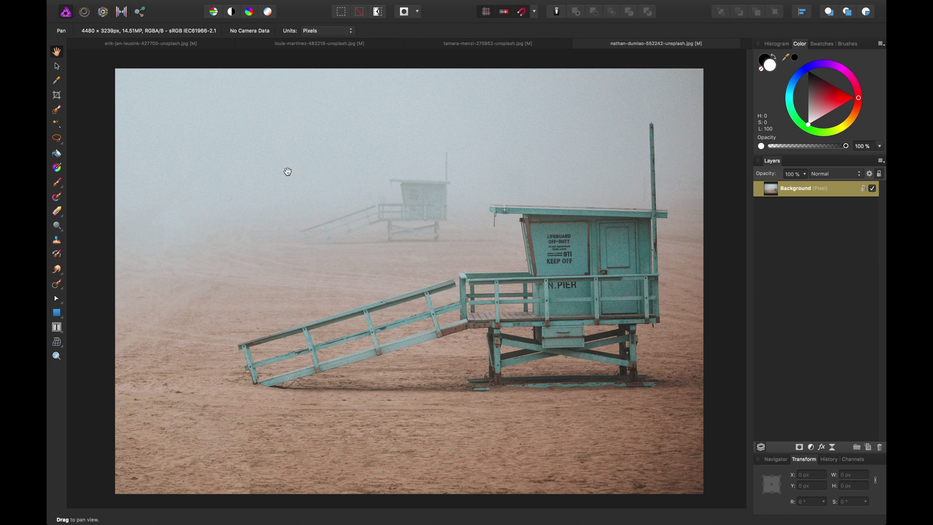
Step: Restart the Crop tool on the lifeguard tower photo and review its crop modes, overlay choices and Darken Border option
left_click(57, 95)
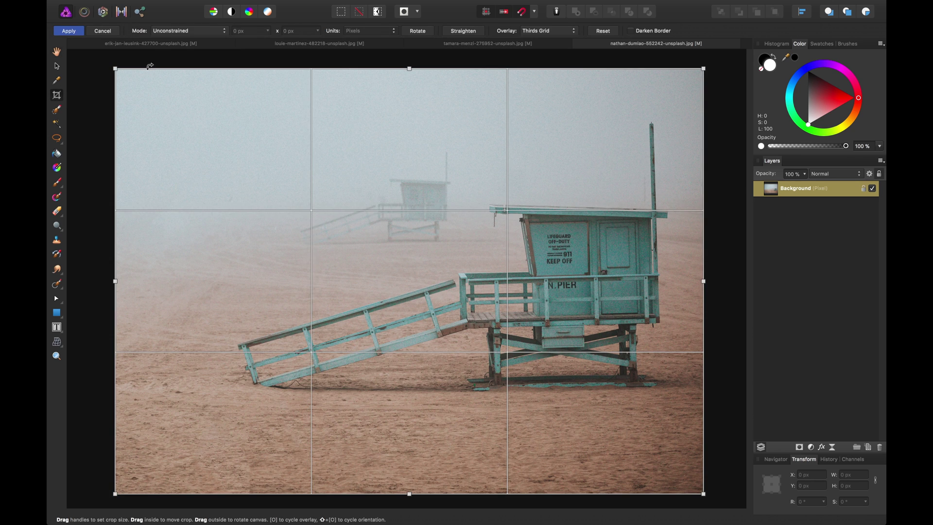
left_click(163, 32)
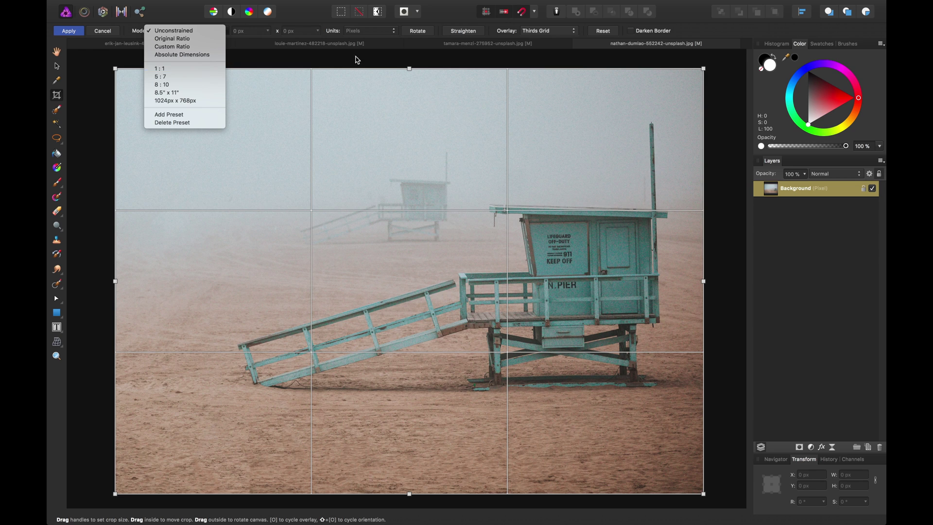
left_click(448, 11)
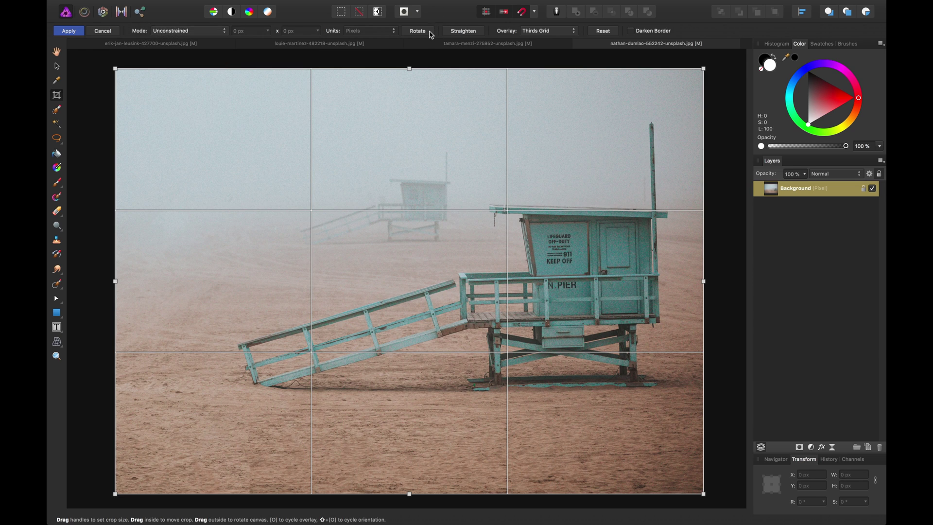
left_click(543, 31)
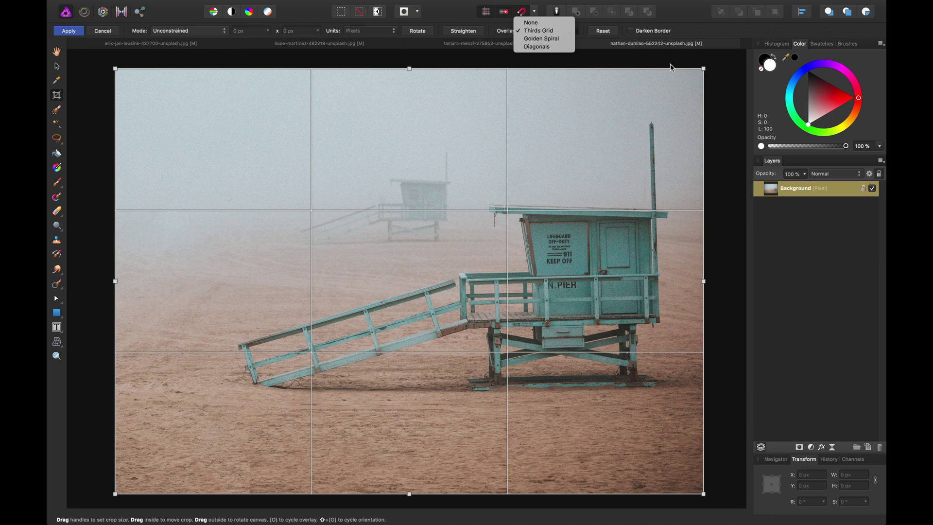
left_click(674, 32)
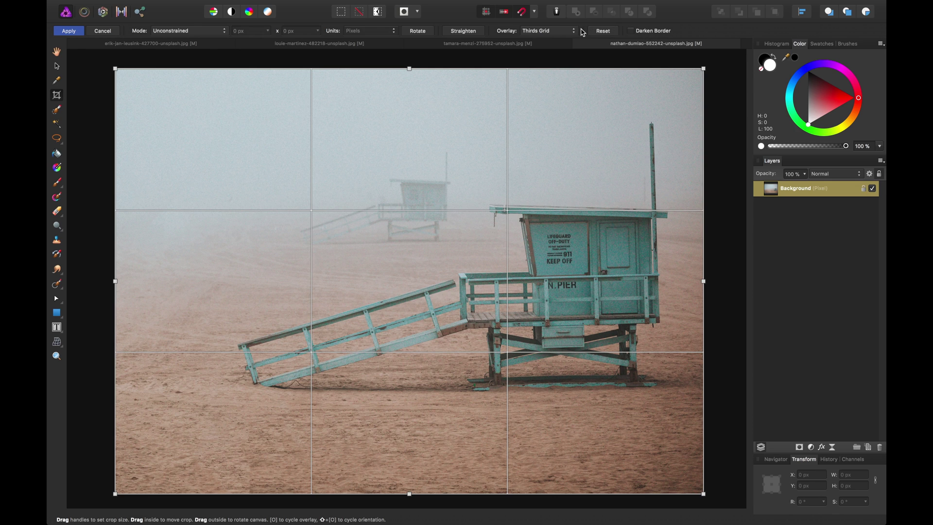
left_click(645, 31)
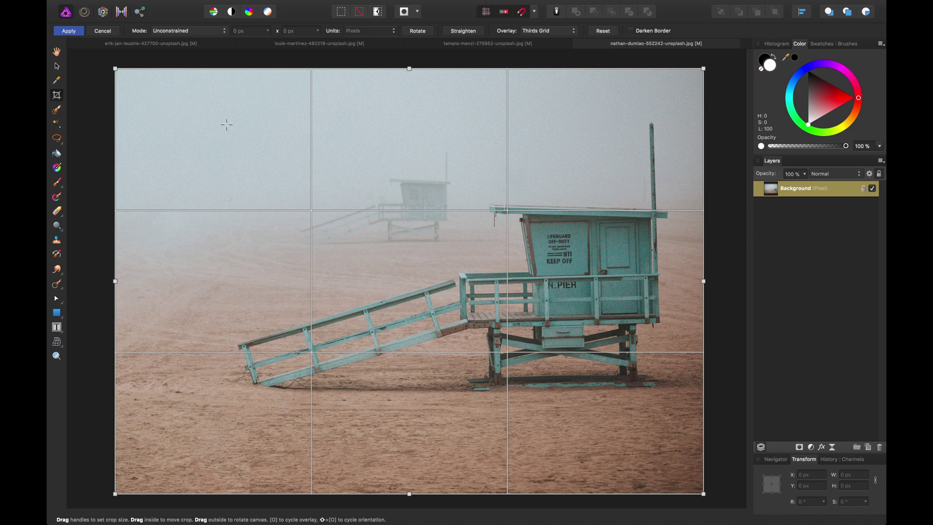